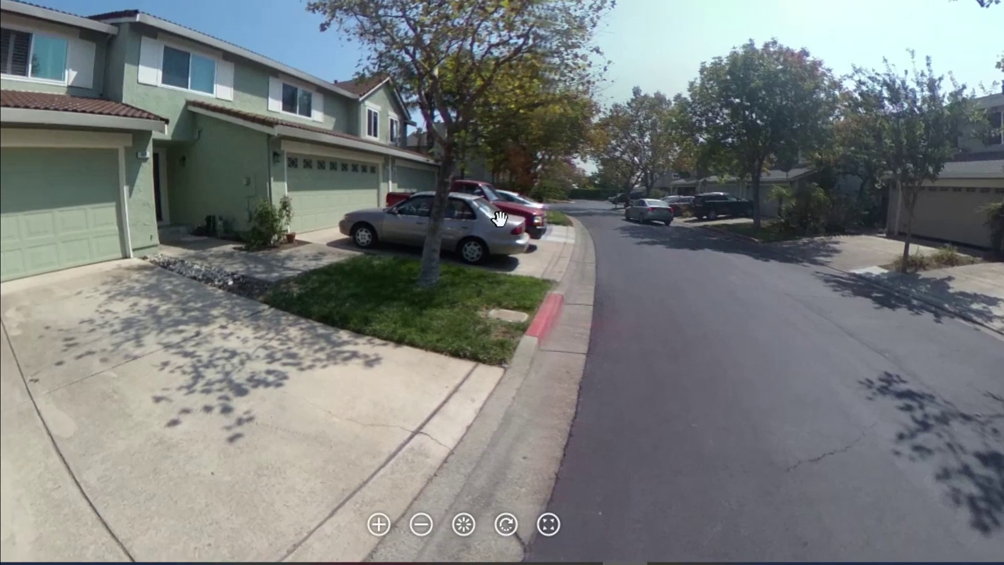
# Look around the 360 street panorama from the house driveways across the road to the parked cars on the opposite side.
pyautogui.moveTo(499, 218); pyautogui.dragTo(503, 181)
pyautogui.moveTo(823, 218); pyautogui.dragTo(922, 231)
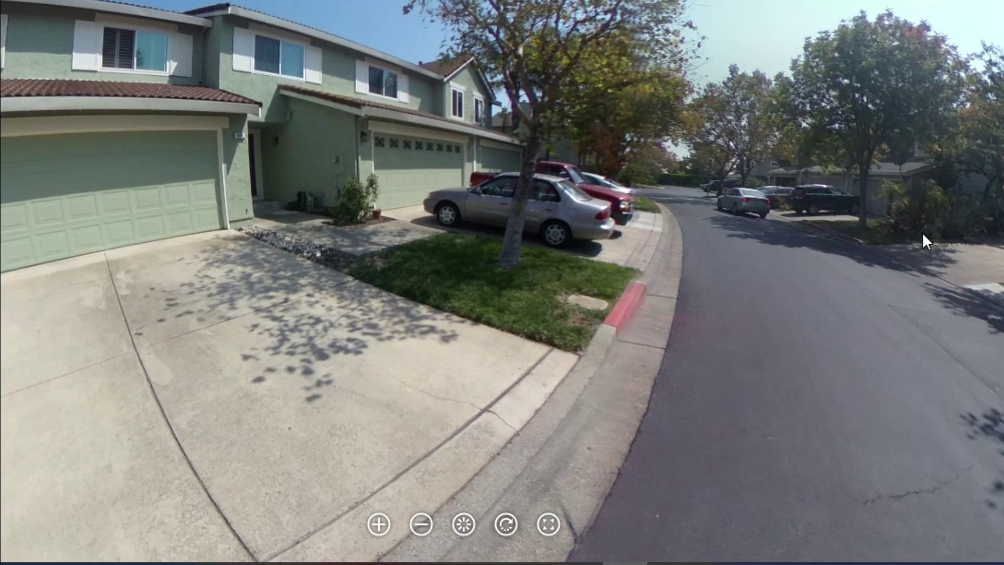
pyautogui.moveTo(550, 290); pyautogui.dragTo(128, 249)
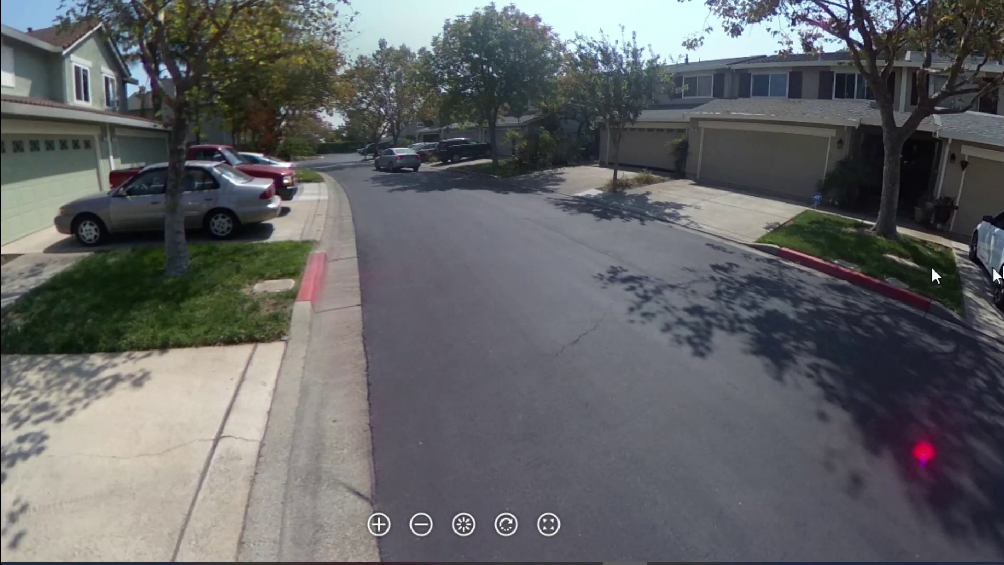
pyautogui.moveTo(931, 266); pyautogui.dragTo(832, 281)
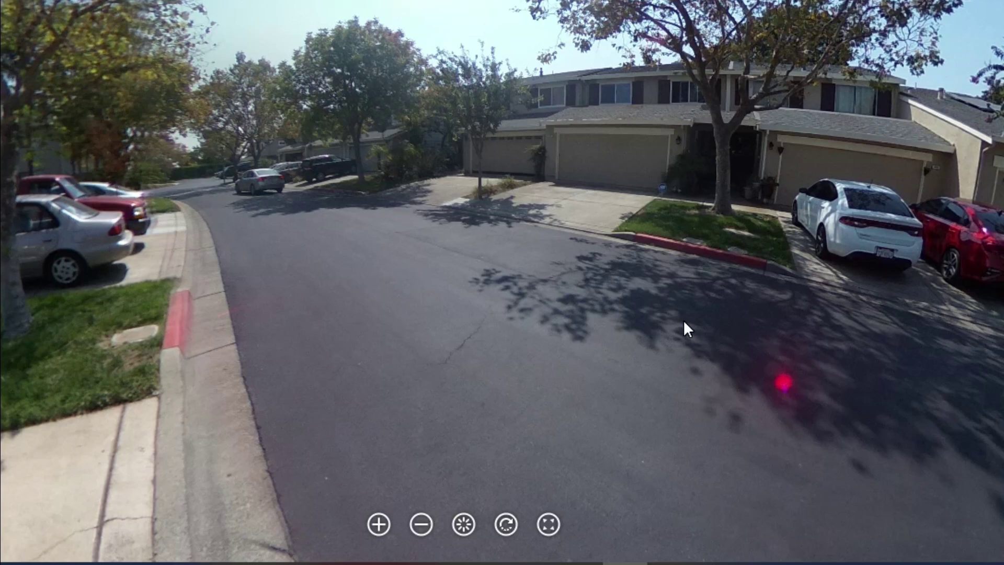
pyautogui.moveTo(683, 320); pyautogui.dragTo(488, 206)
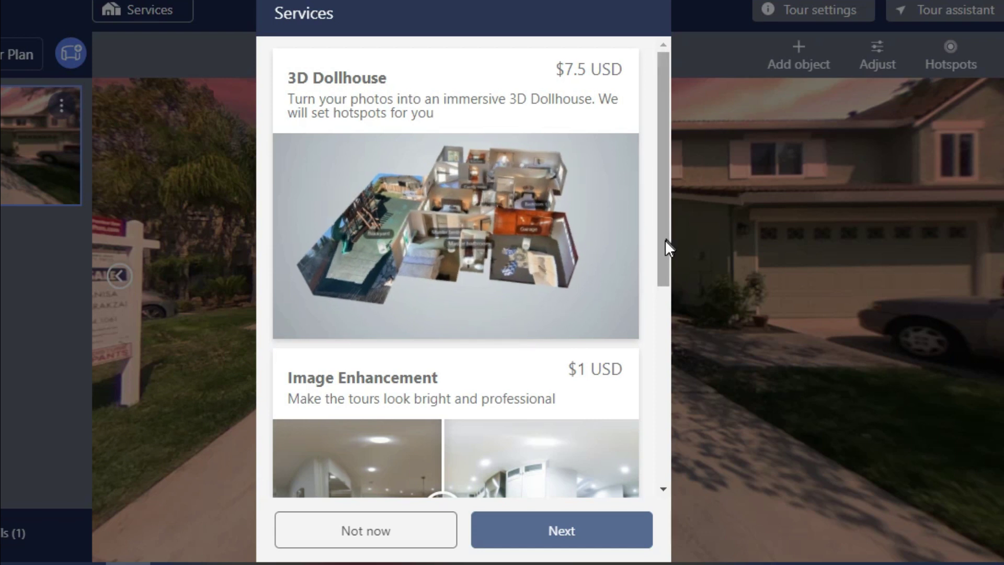
# Review the Image Enhancement offer among the tour services and compare its before and after kitchen pictures.
pyautogui.moveTo(664, 239); pyautogui.dragTo(680, 385)
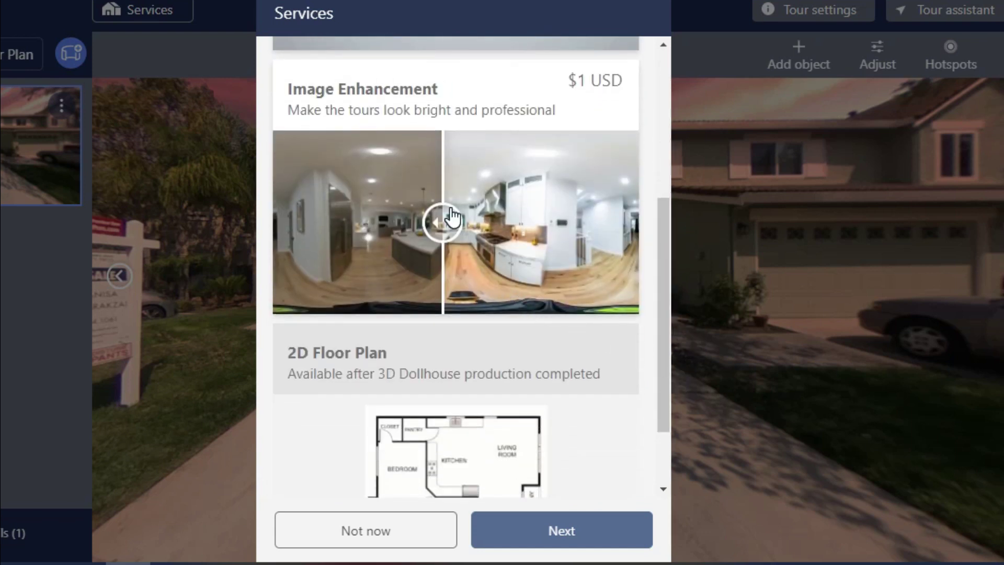
pyautogui.moveTo(451, 216); pyautogui.dragTo(465, 274)
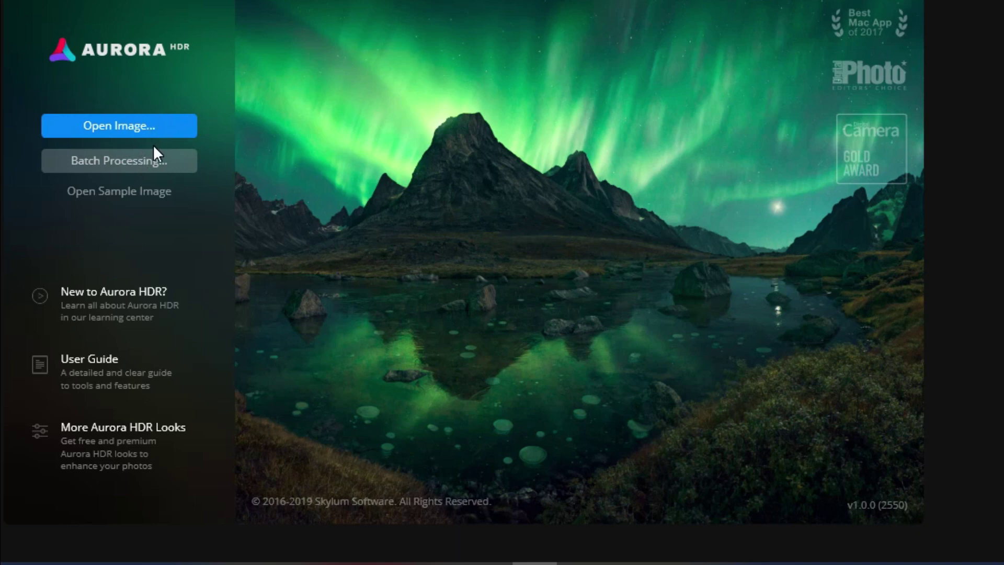
# In Aurora HDR, load the 360 photos R0010316 through R0010363 for batch processing as Single Images and proceed to the batch settings.
pyautogui.click(152, 158)
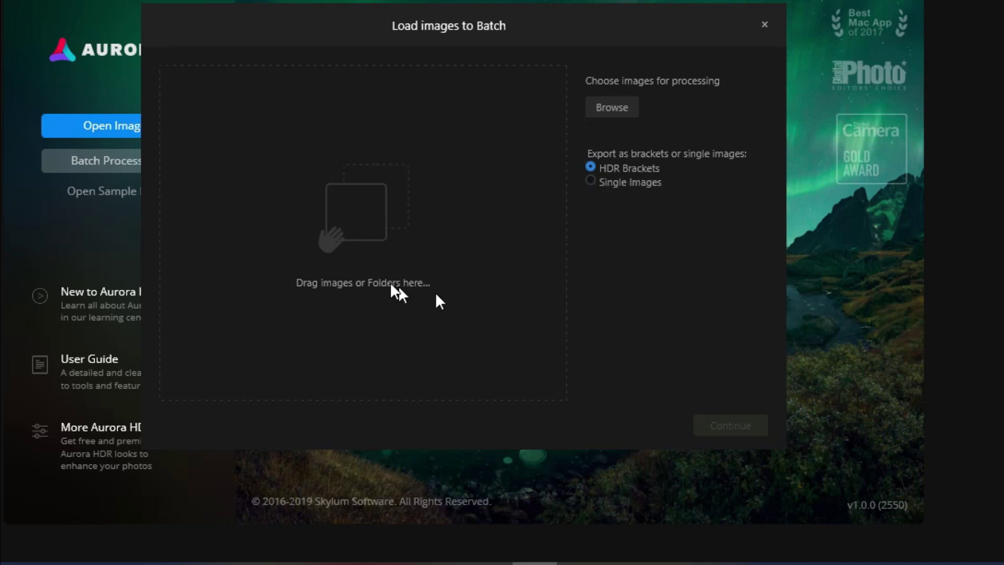
pyautogui.click(653, 183)
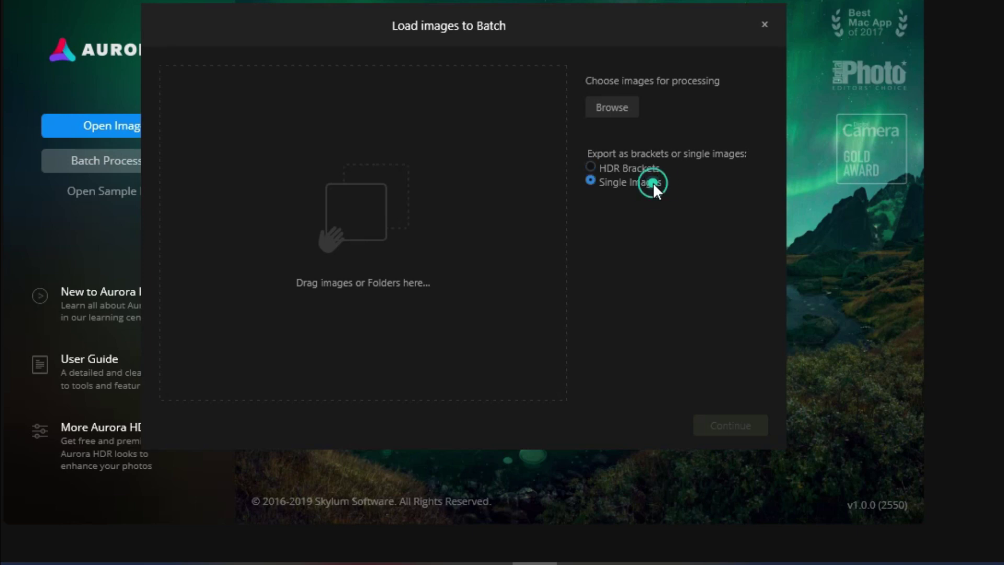
pyautogui.click(626, 111)
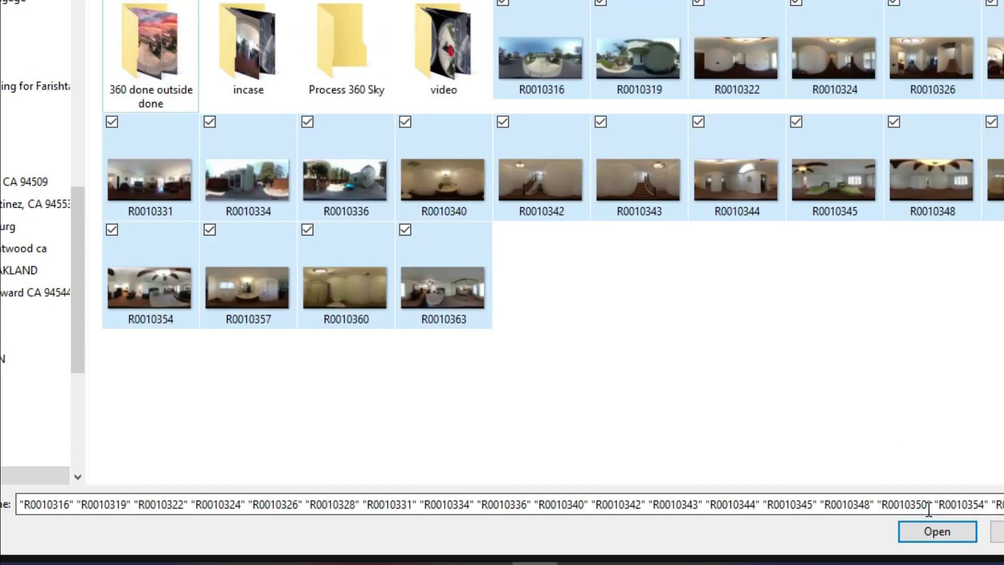
pyautogui.click(935, 531)
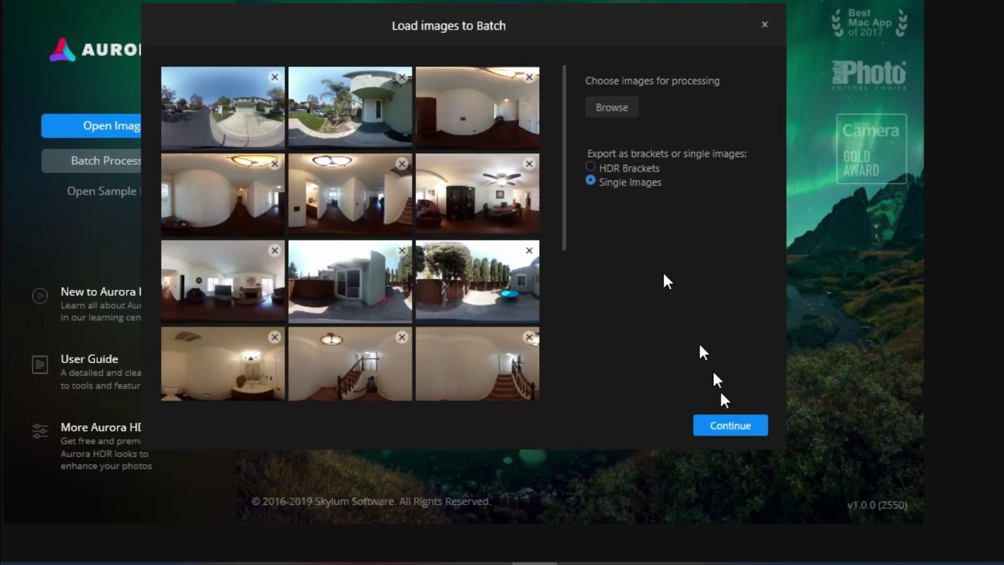
pyautogui.click(735, 434)
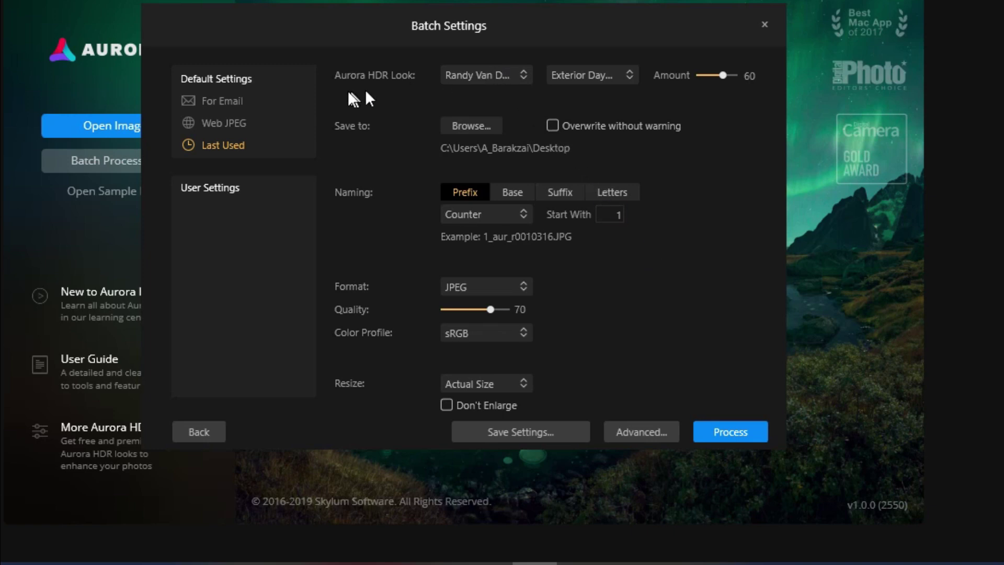
# Keep Randy Van Duinen Looks as the batch's look collection and choose an interior preset from it.
pyautogui.click(487, 76)
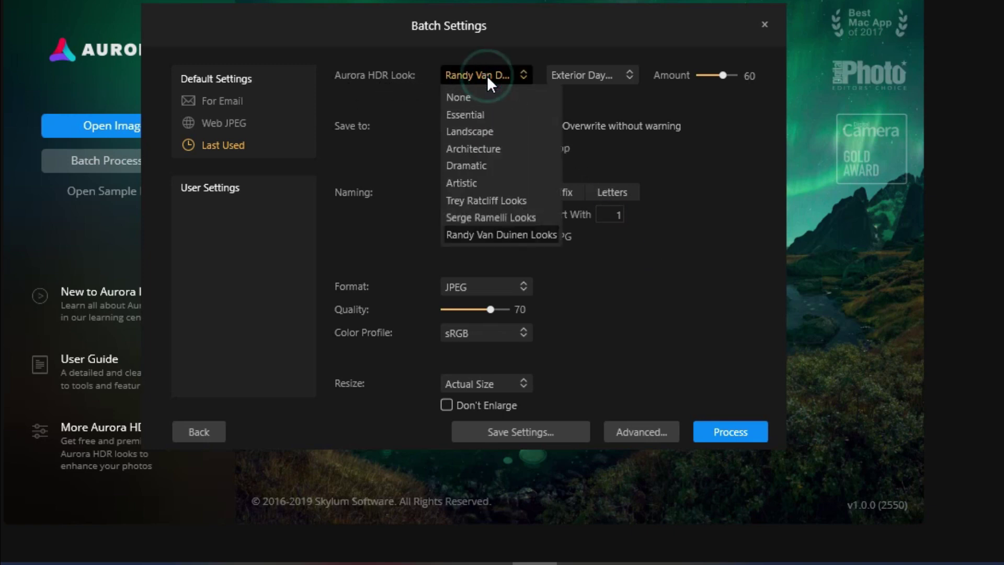
pyautogui.click(487, 76)
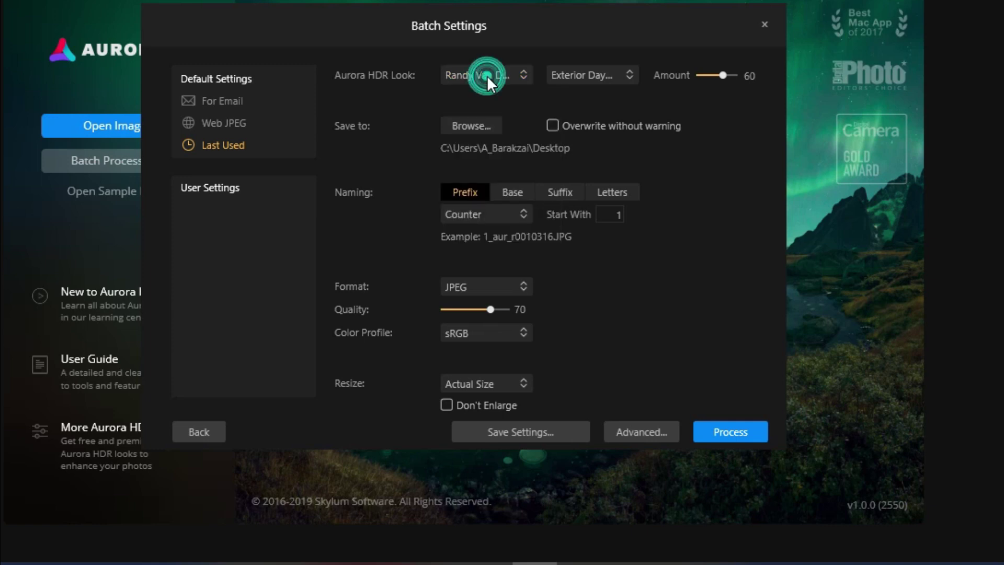
pyautogui.click(564, 77)
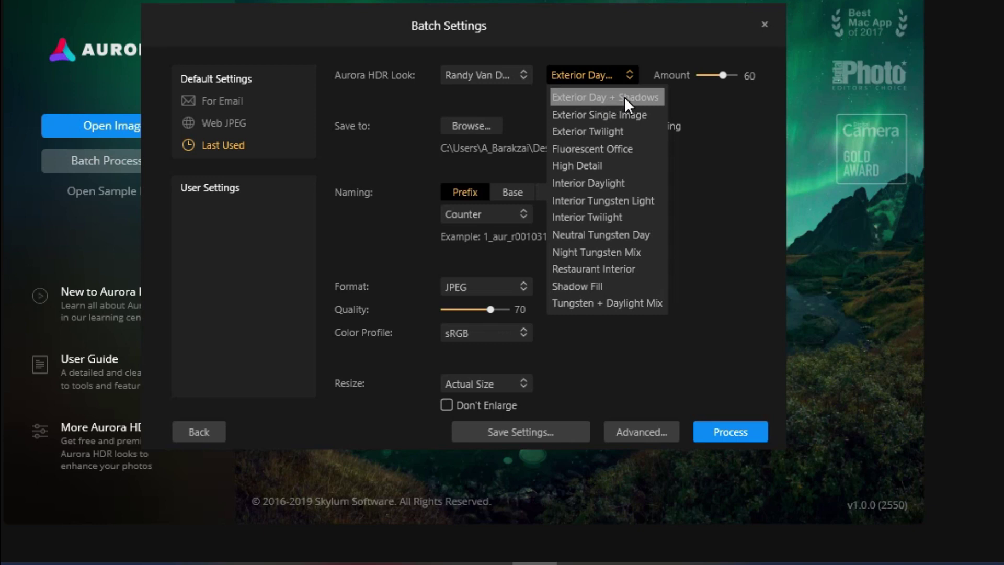
pyautogui.click(630, 190)
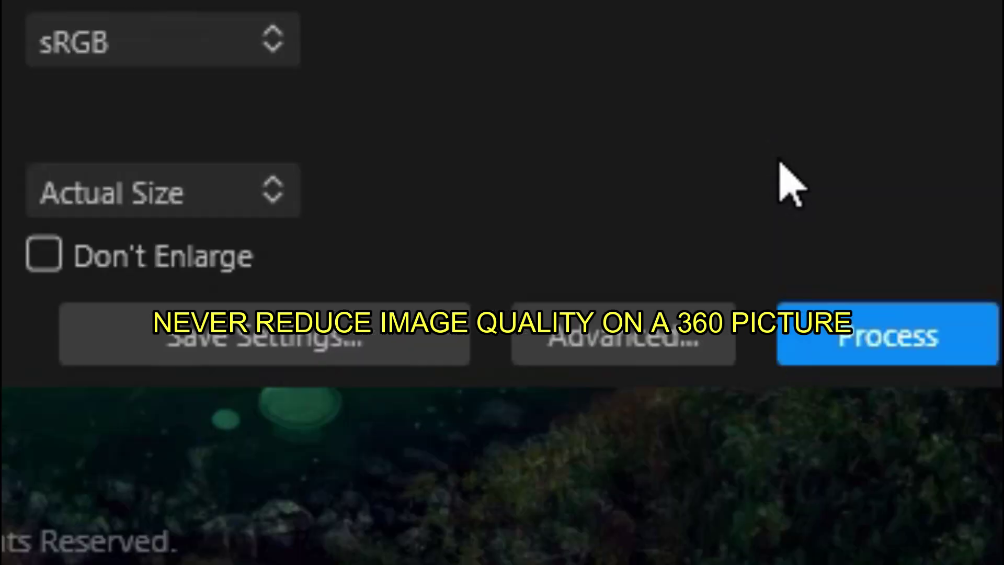
# Process the batch of 360 photos, show the results in their folder and open the HDR 360 images folder.
pyautogui.click(852, 340)
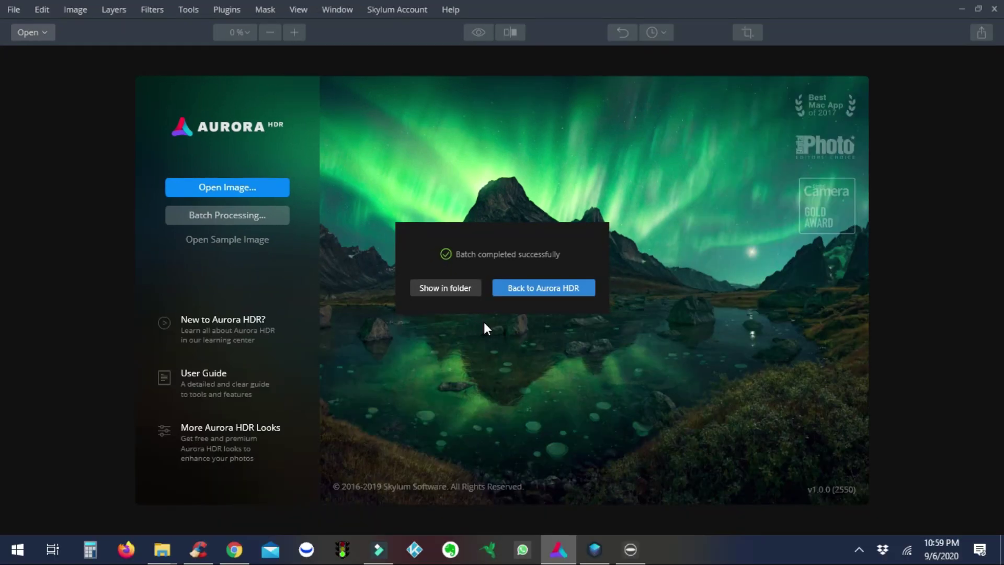
pyautogui.click(469, 289)
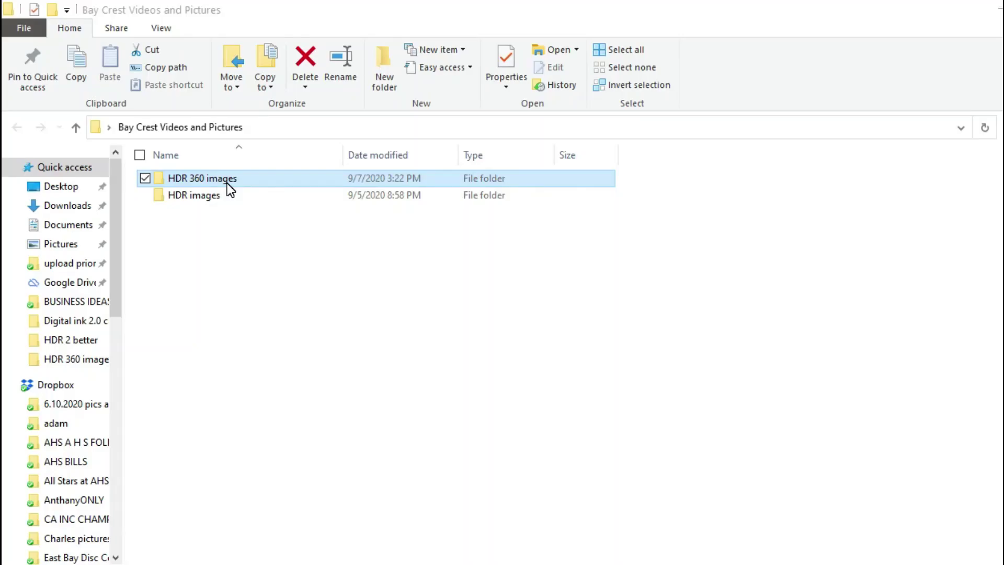
pyautogui.doubleClick(228, 183)
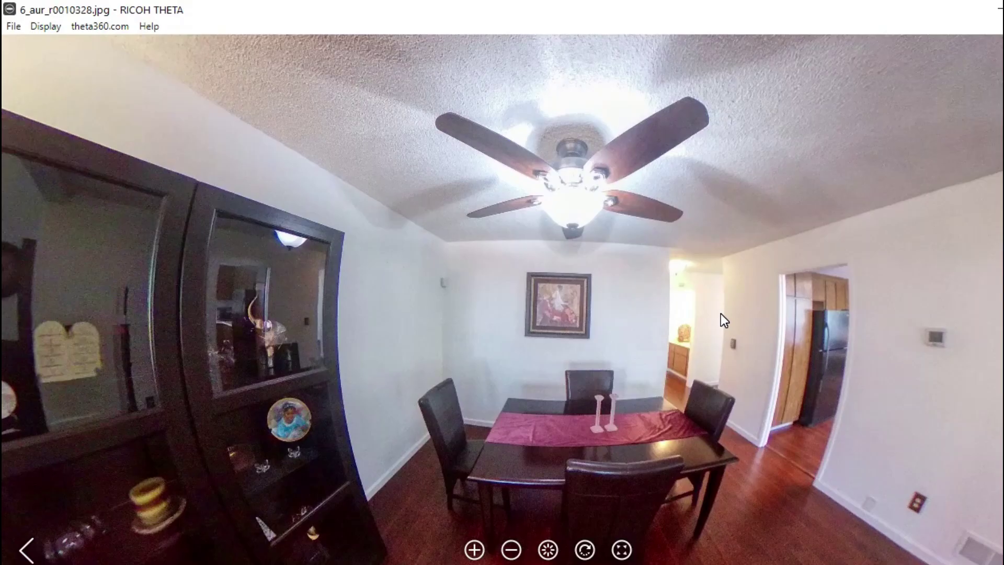
# Examine the dining table in 6_aur_r0010328.jpg up close in RICOH THETA, return to a wider view and close the viewer.
pyautogui.moveTo(746, 357); pyautogui.dragTo(722, 269)
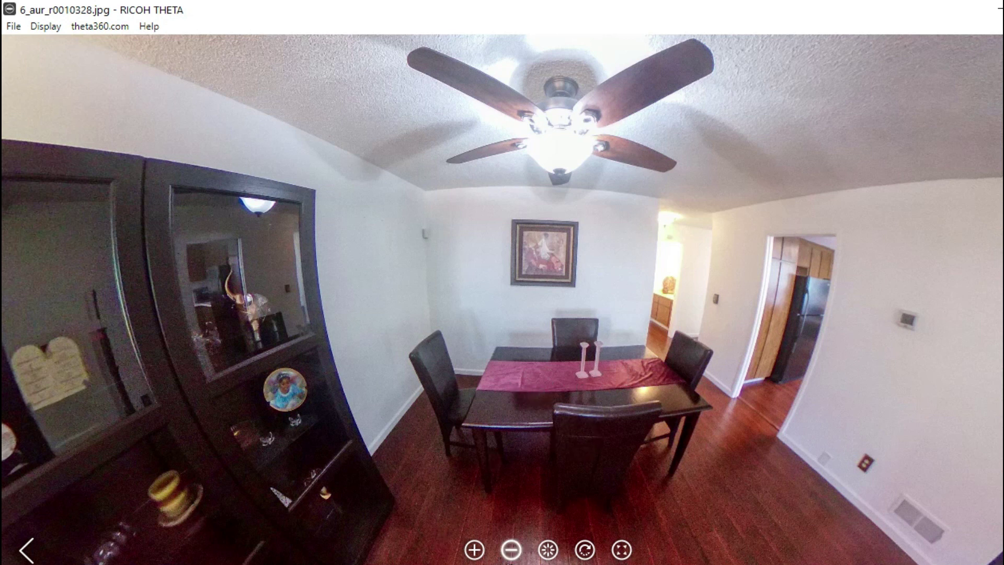
pyautogui.click(474, 550)
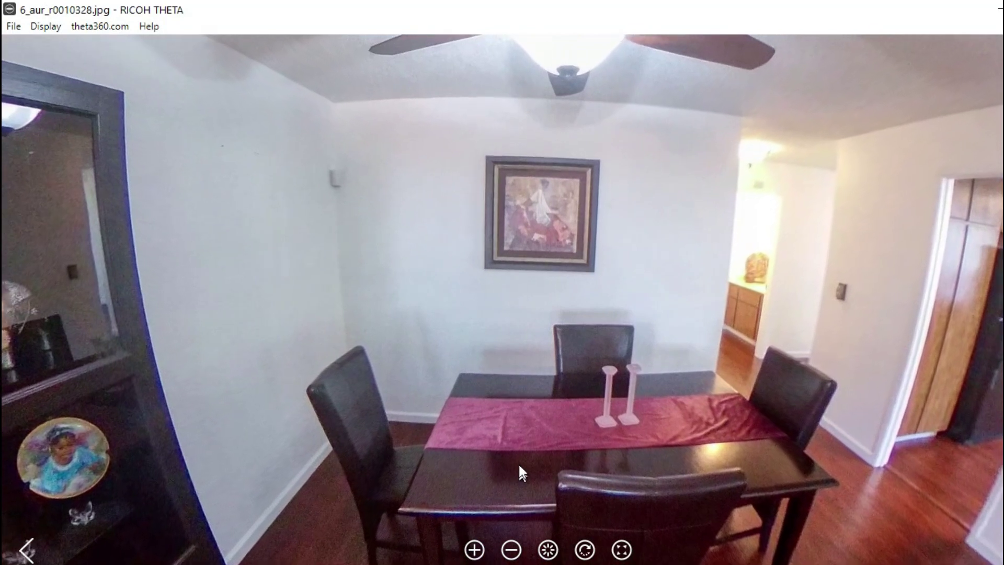
pyautogui.moveTo(519, 464); pyautogui.dragTo(522, 448)
pyautogui.click(478, 548)
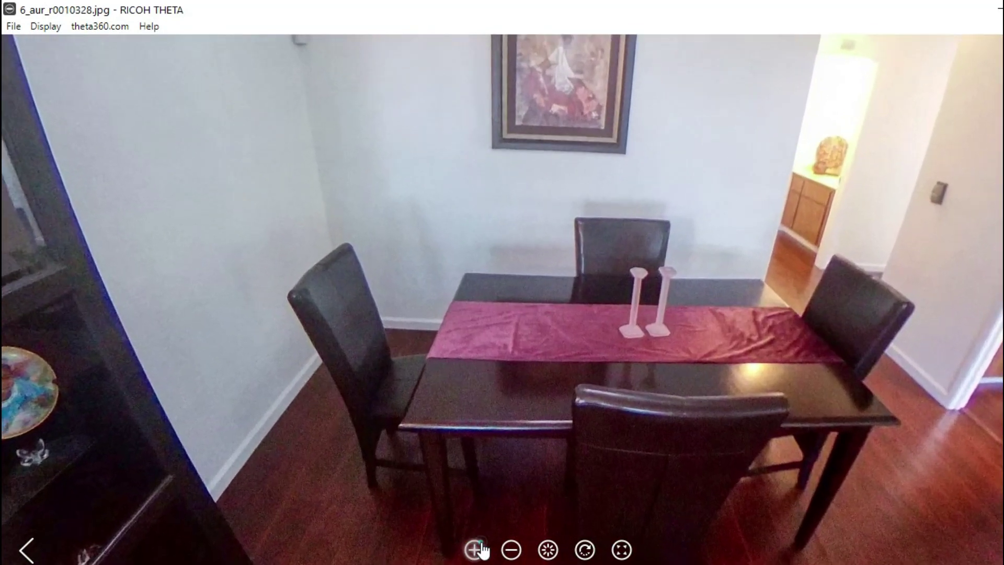
pyautogui.click(478, 548)
pyautogui.moveTo(593, 361); pyautogui.dragTo(548, 281)
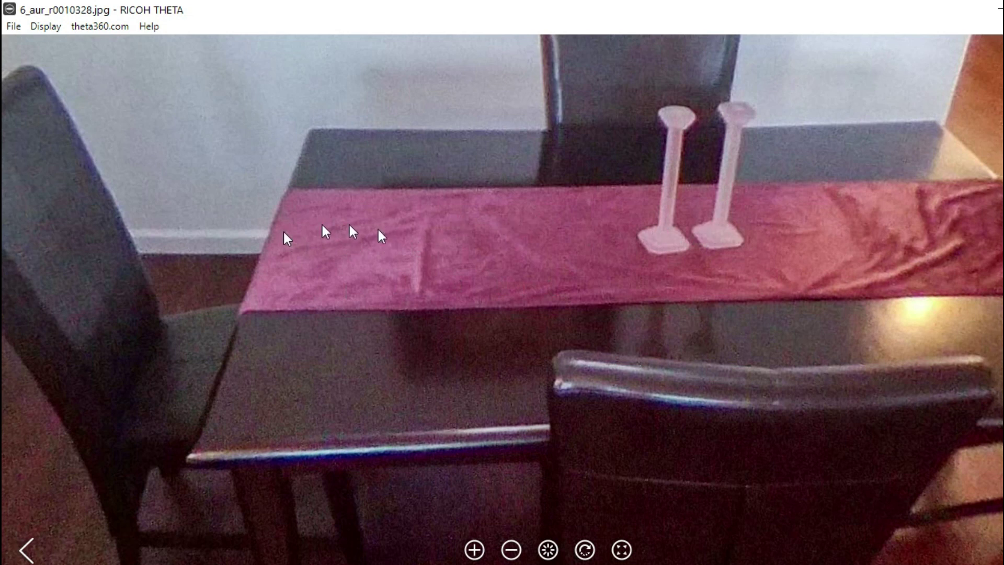
pyautogui.click(511, 550)
pyautogui.click(511, 549)
pyautogui.click(511, 549)
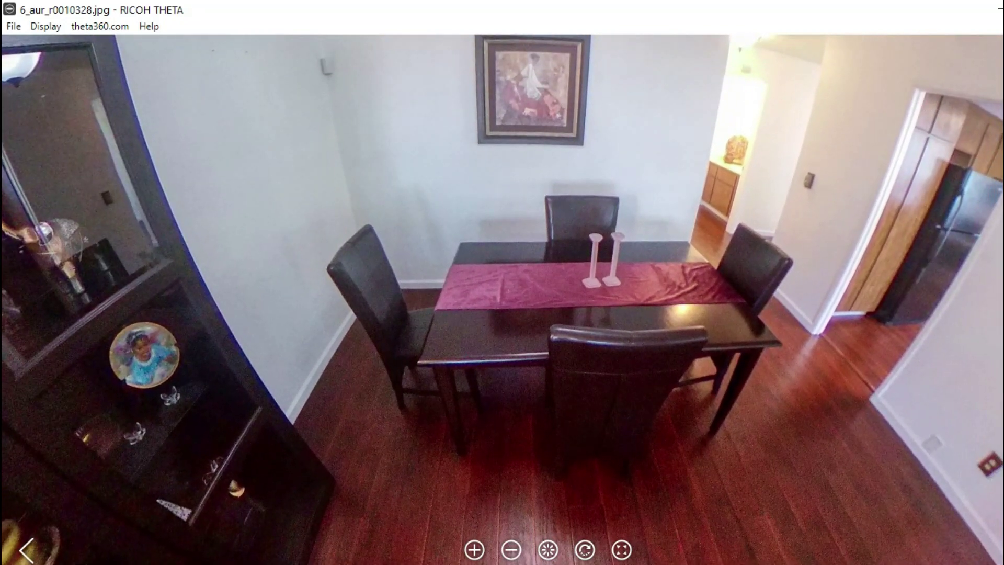
pyautogui.hotkey('alt', 'F4')
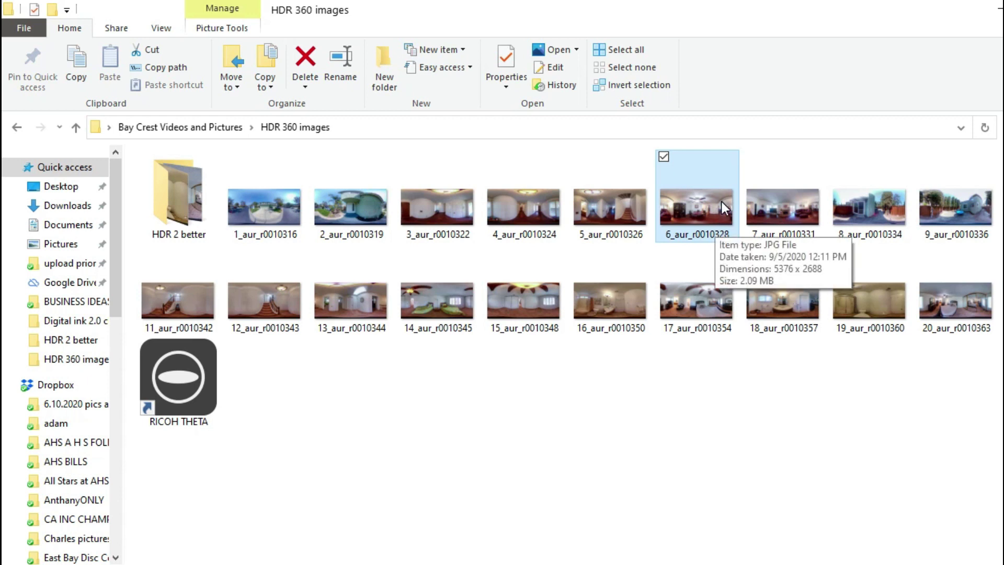
# Open 6_aur_r0010328 from the HDR 2 better folder with RICOH THETA and inspect the dining table for image quality.
pyautogui.doubleClick(190, 208)
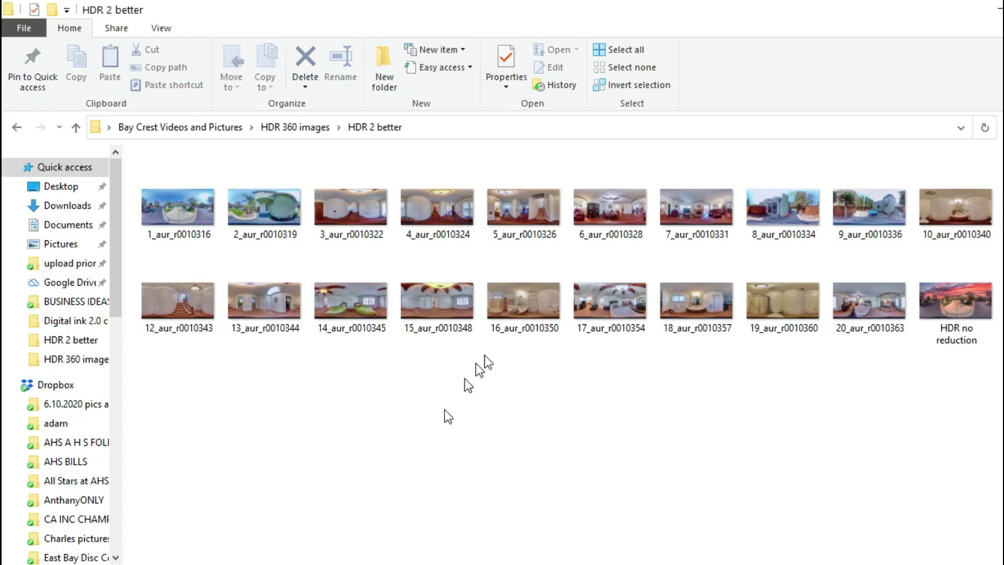
pyautogui.rightClick(611, 206)
pyautogui.moveTo(575, 389)
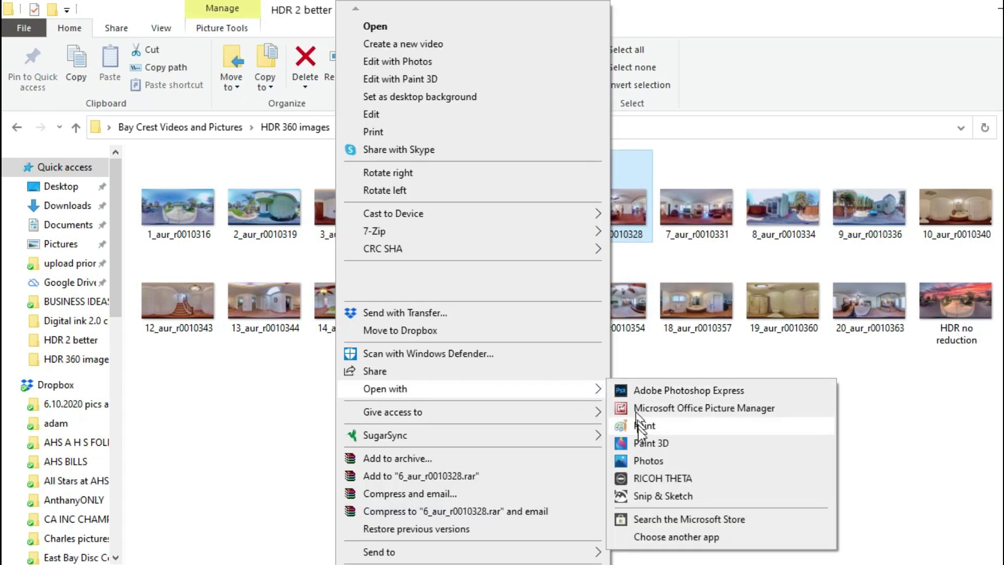
pyautogui.click(647, 479)
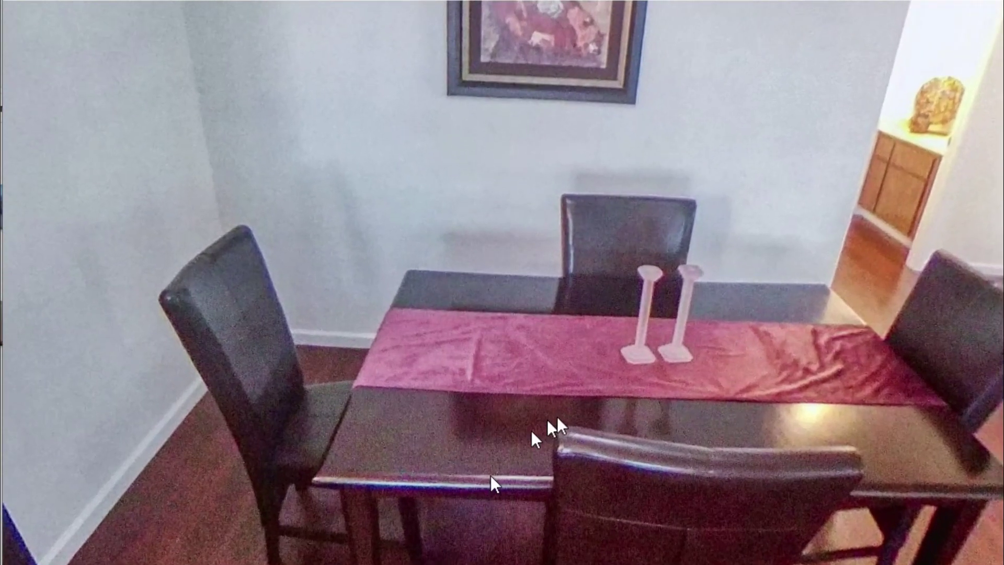
pyautogui.moveTo(557, 417); pyautogui.dragTo(489, 328)
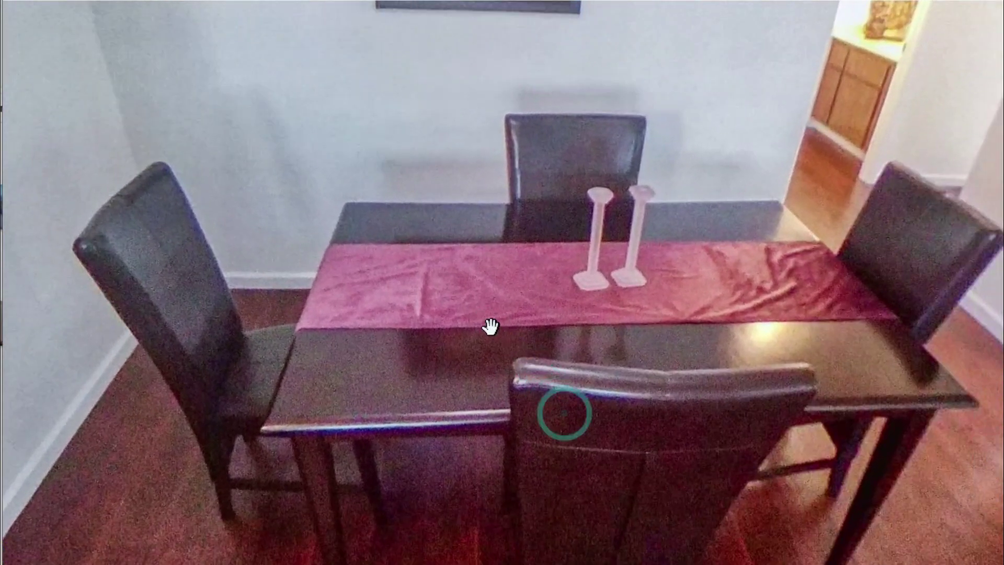